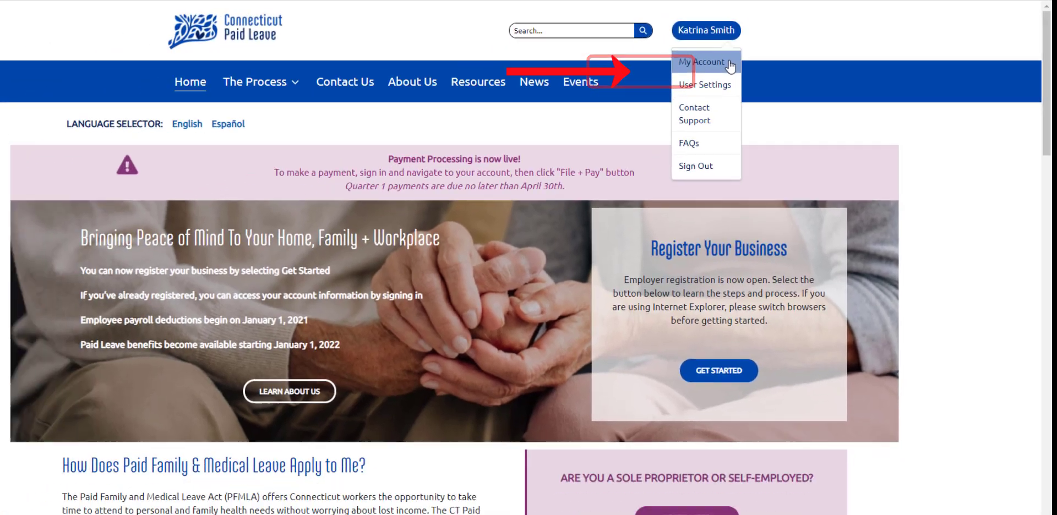
- Open the Fizzy Water, Inc account details from the My Account Accounts list
click(633, 73)
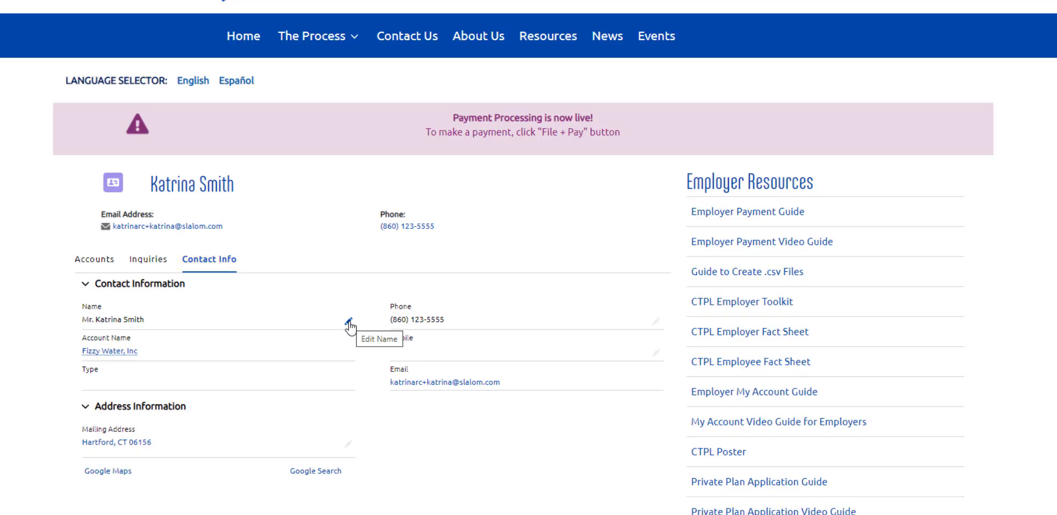
click(93, 260)
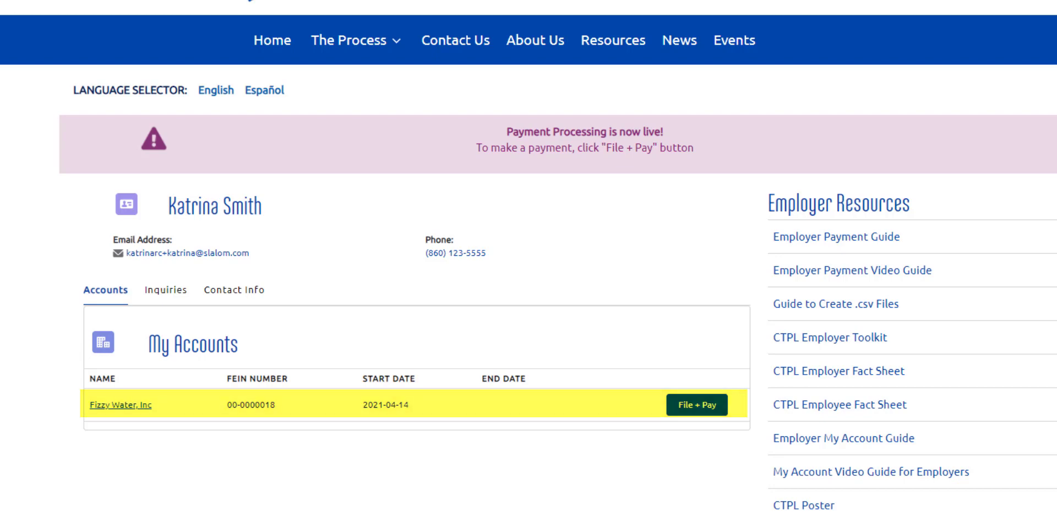
click(94, 405)
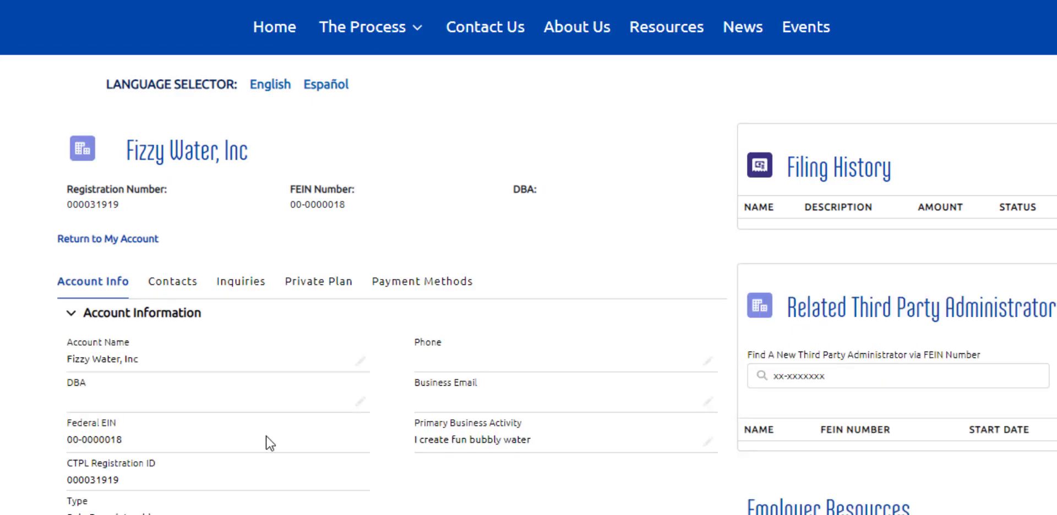
- Review the registration number, FEIN and account info, then show the account's contacts list
drag(65, 214, 132, 216)
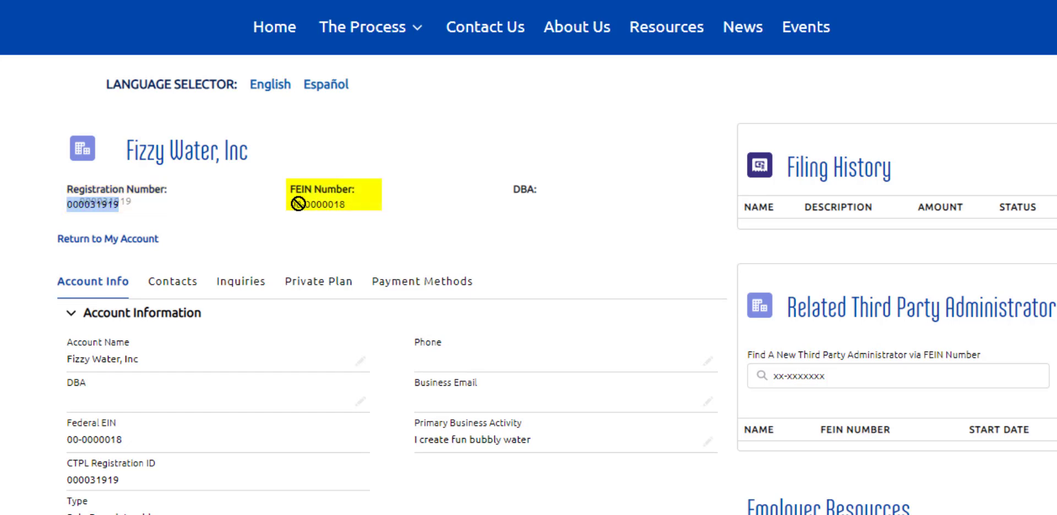
drag(290, 204, 345, 205)
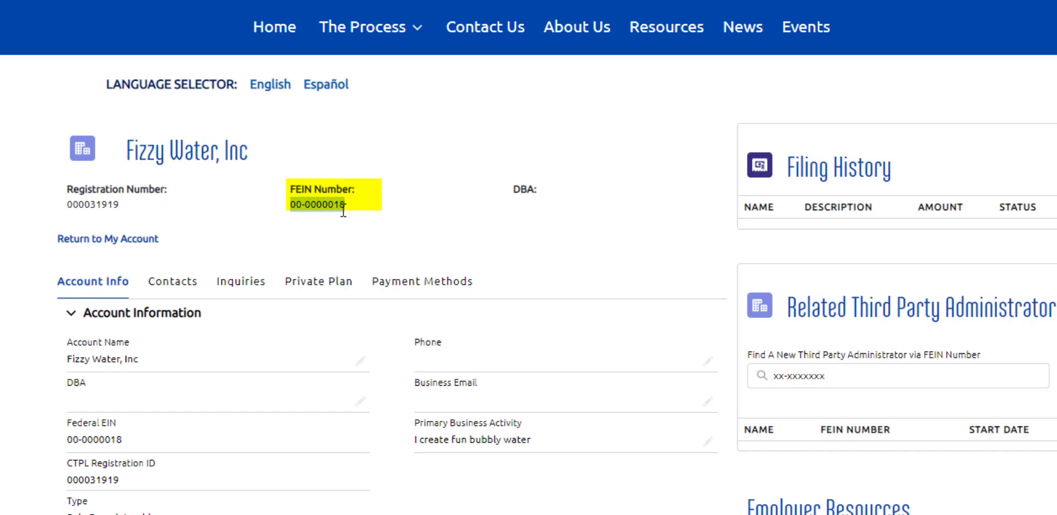
click(519, 216)
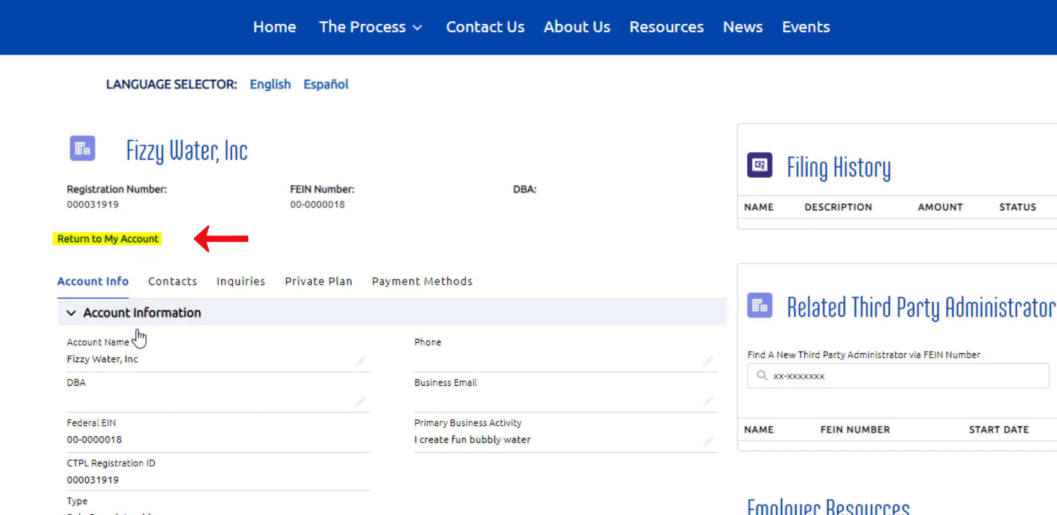
scroll(279, 449, down, 3)
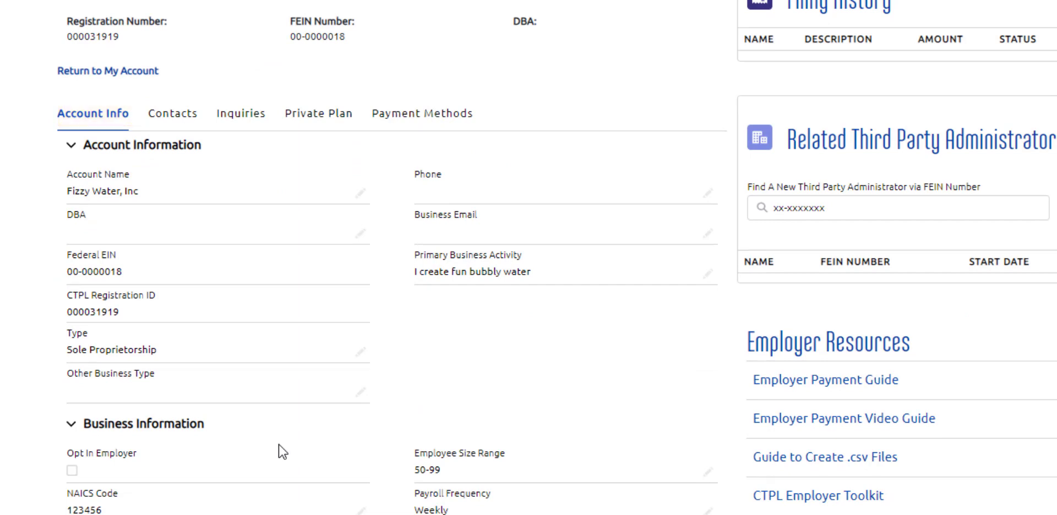
scroll(282, 452, down, 5)
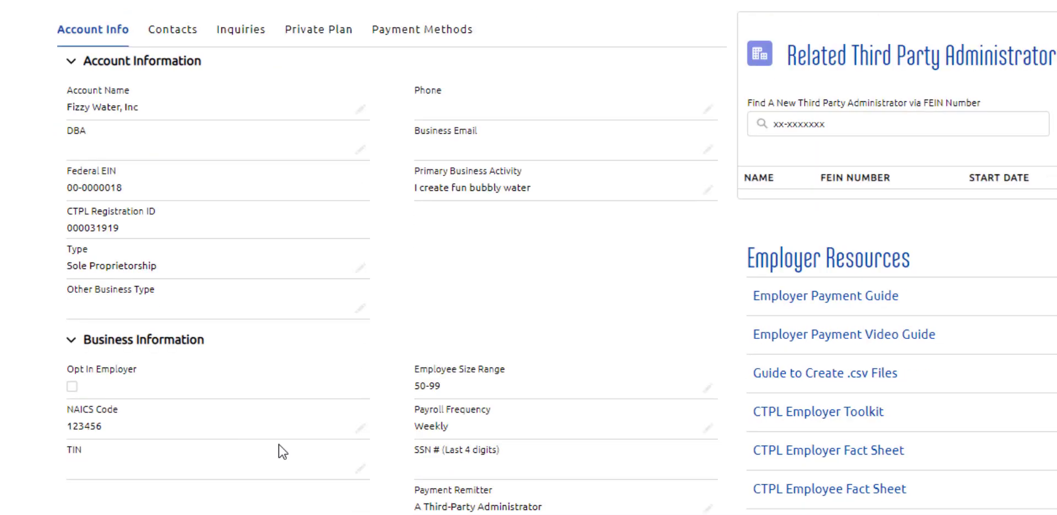
scroll(281, 453, down, 7)
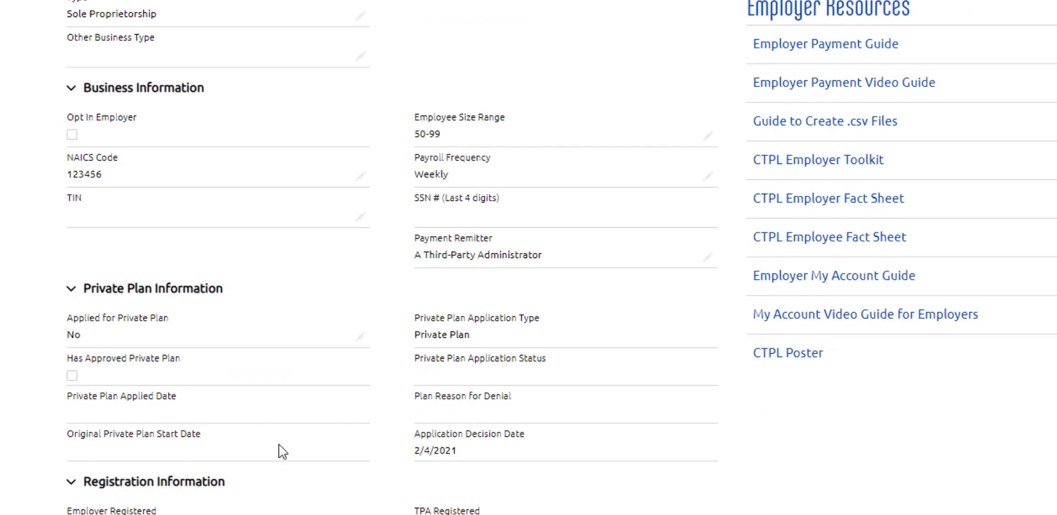
scroll(282, 451, up, 5)
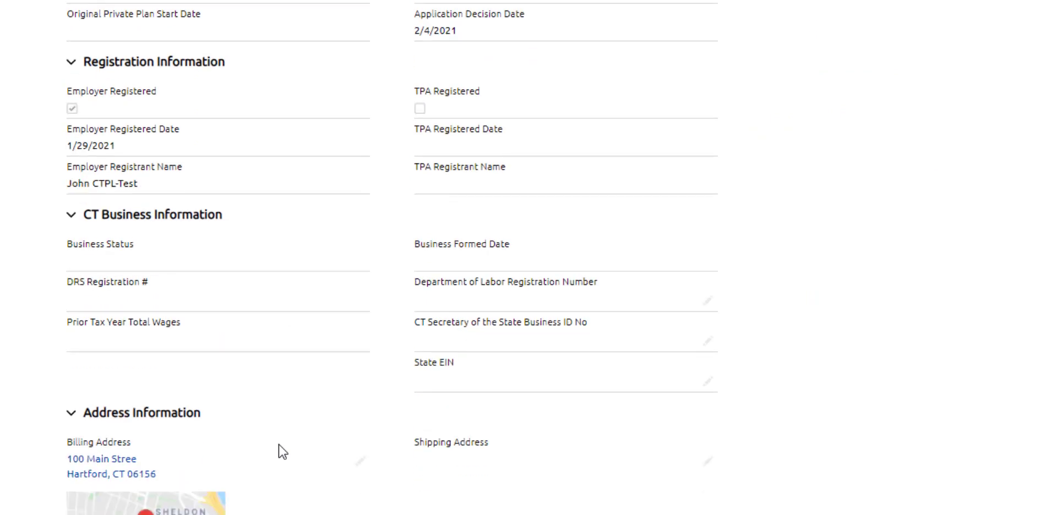
scroll(281, 451, up, 9)
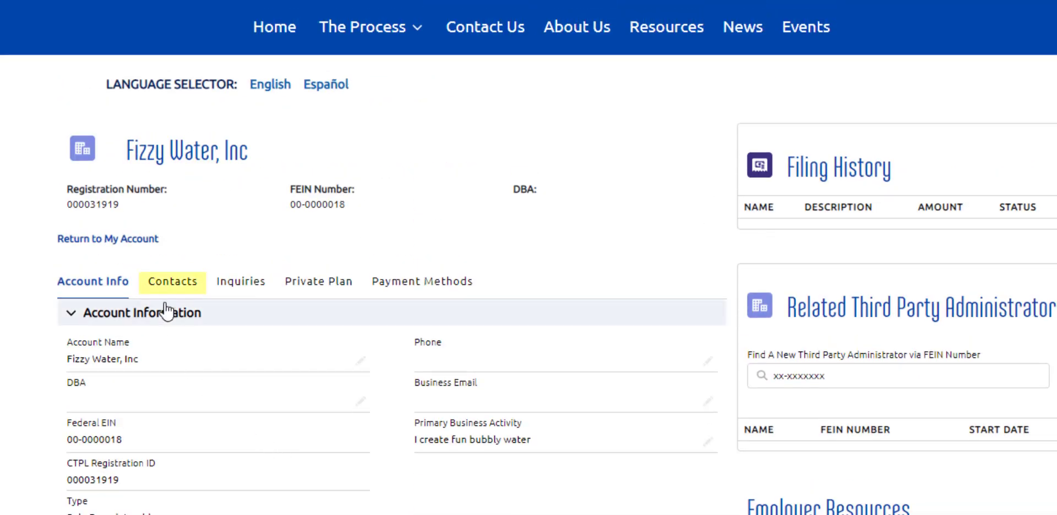
click(166, 290)
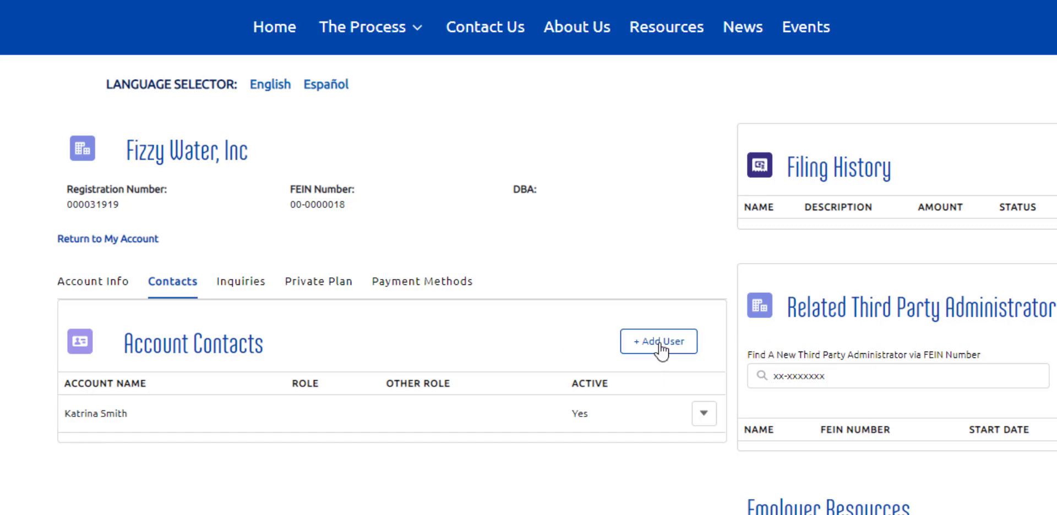
- Start adding a new user to the Fizzy Water, Inc account contacts
click(659, 344)
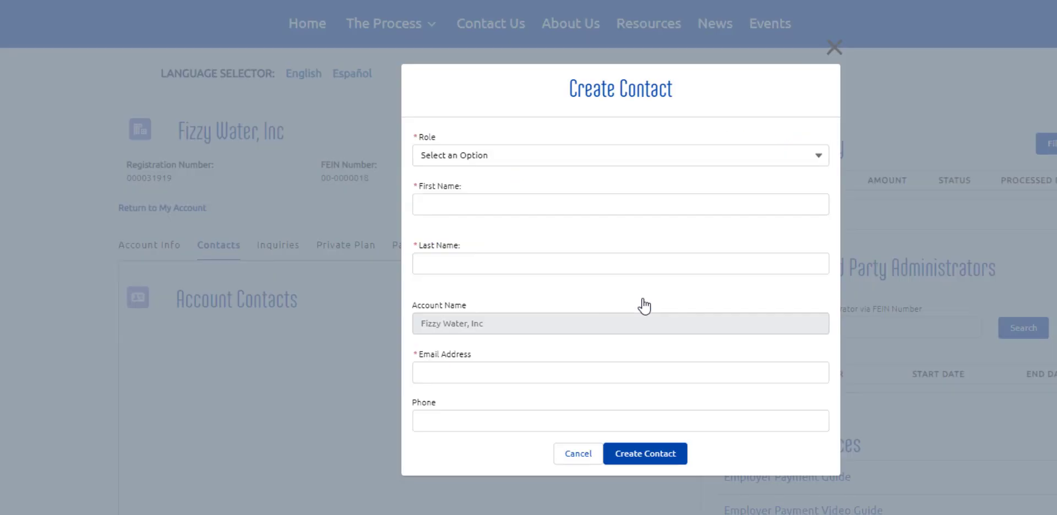
- Create a Payroll Coordinator contact with the person's first name, last name and e-mail address
click(449, 158)
click(478, 231)
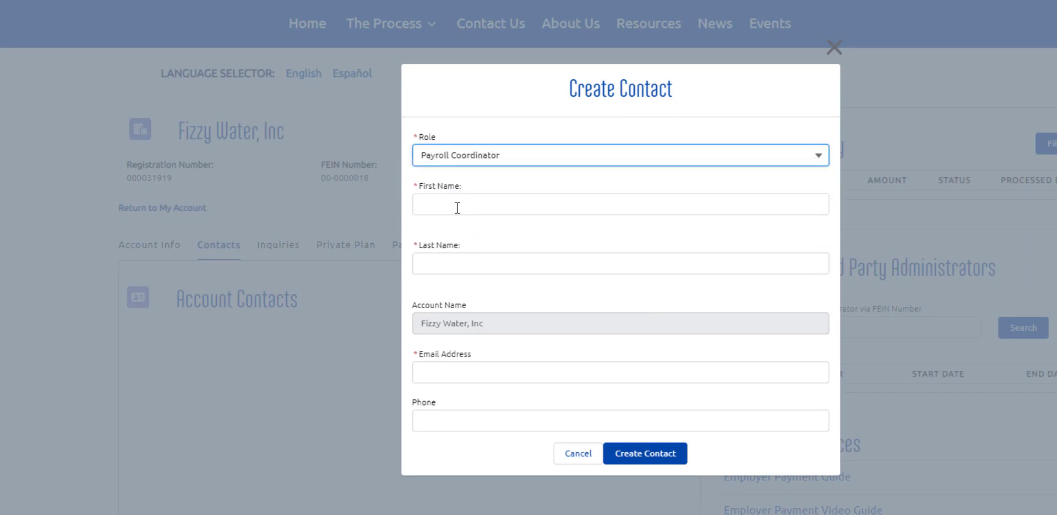
click(457, 208)
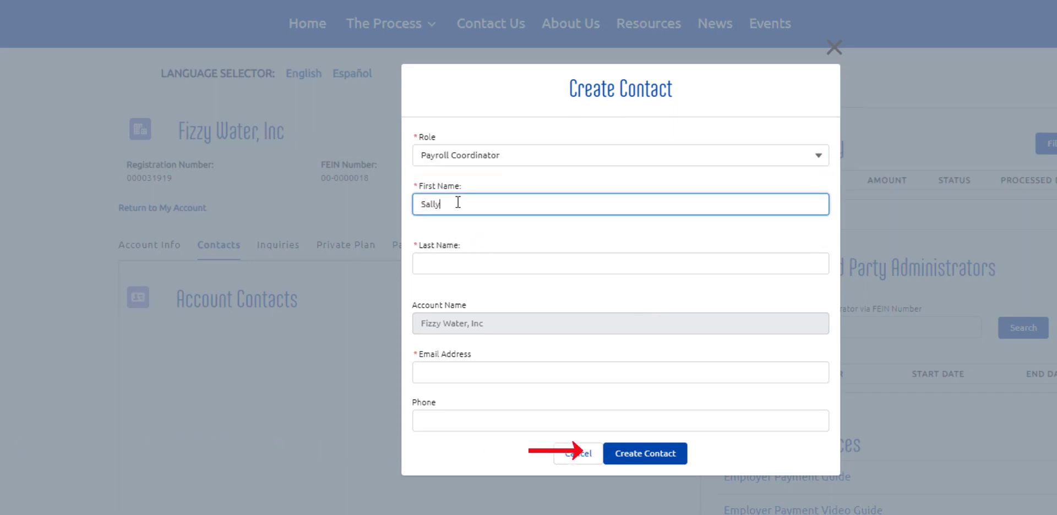
key(Tab)
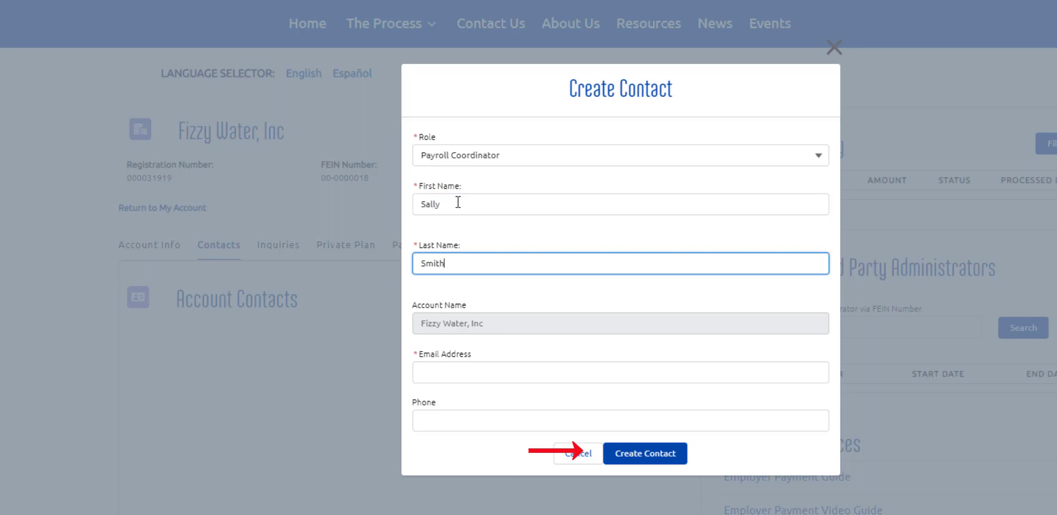
key(Tab)
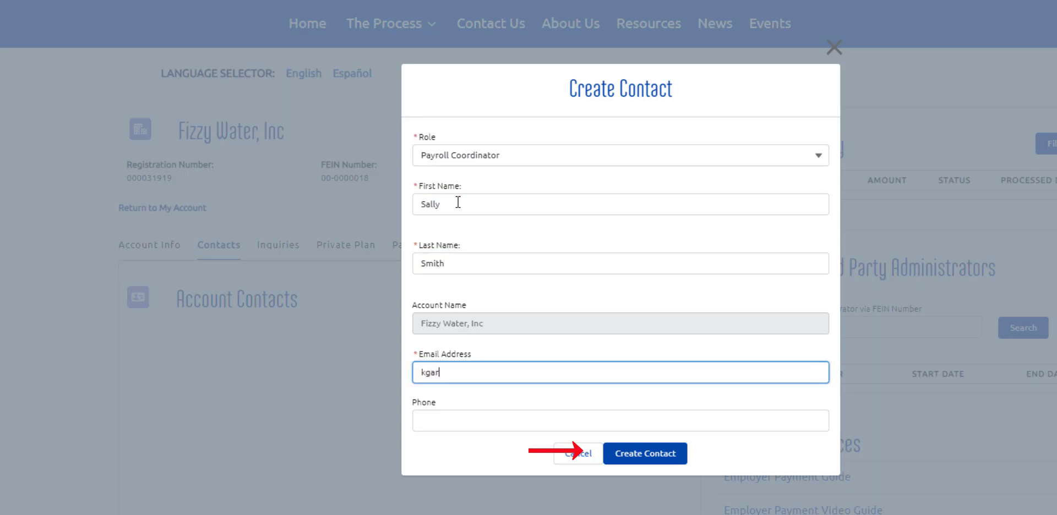
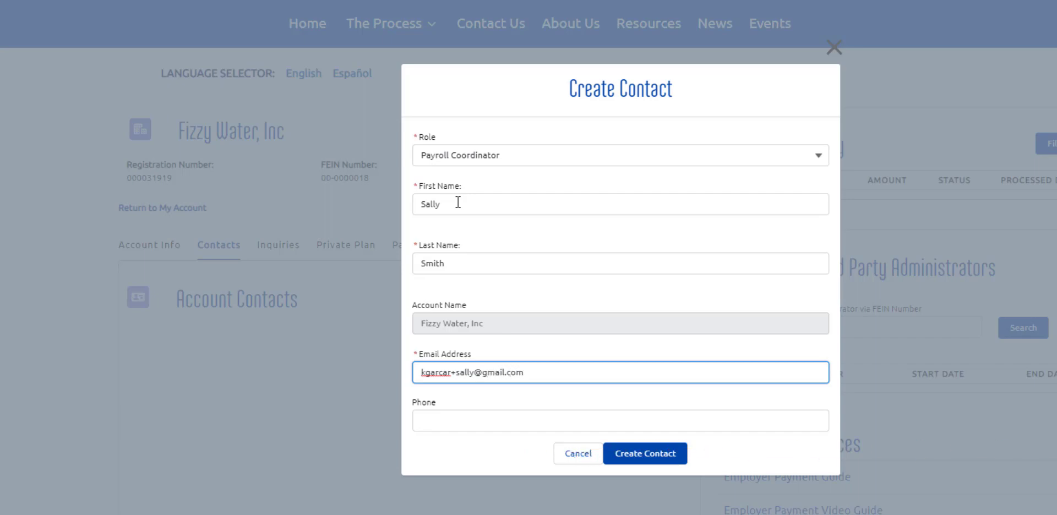
click(648, 454)
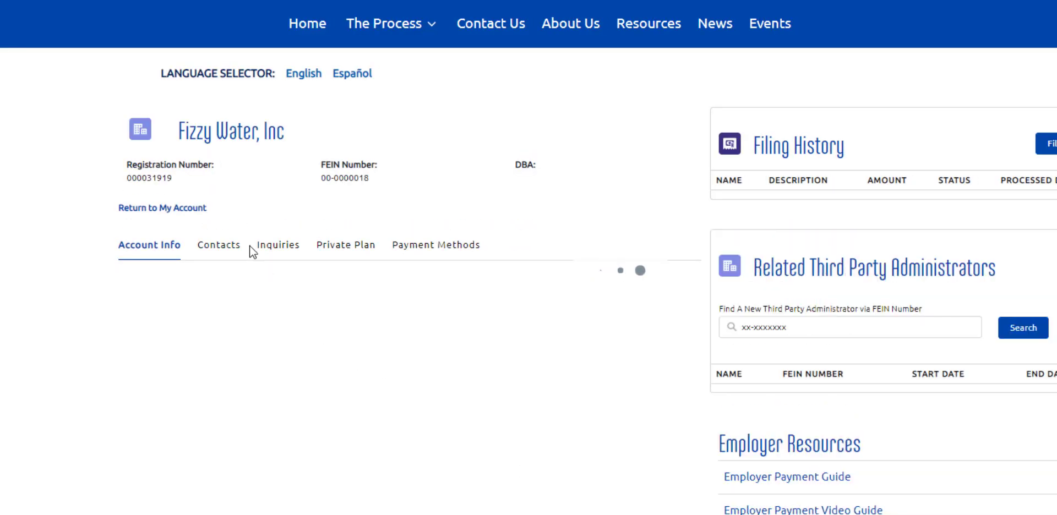
- Refresh the contacts list and open the new Payroll Coordinator's row actions
click(223, 245)
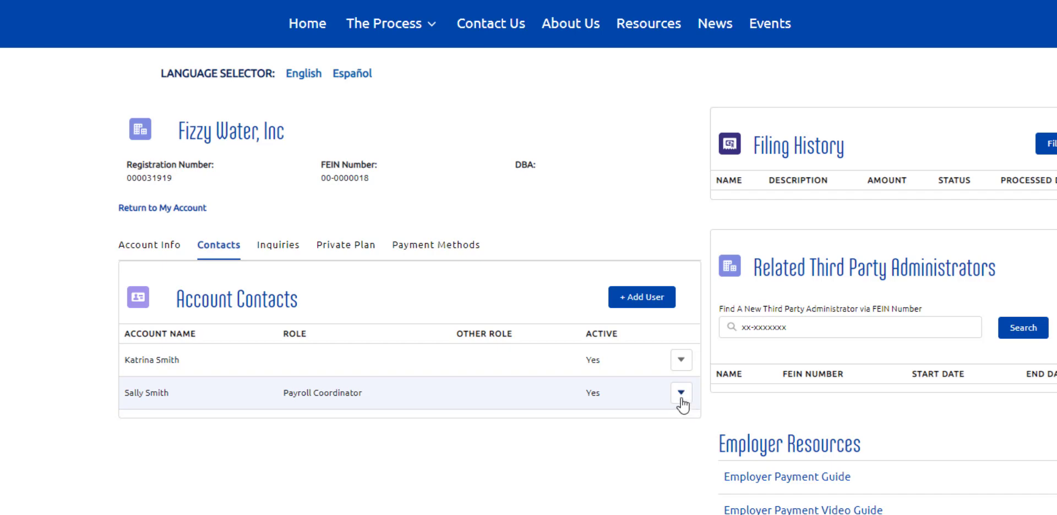
click(681, 400)
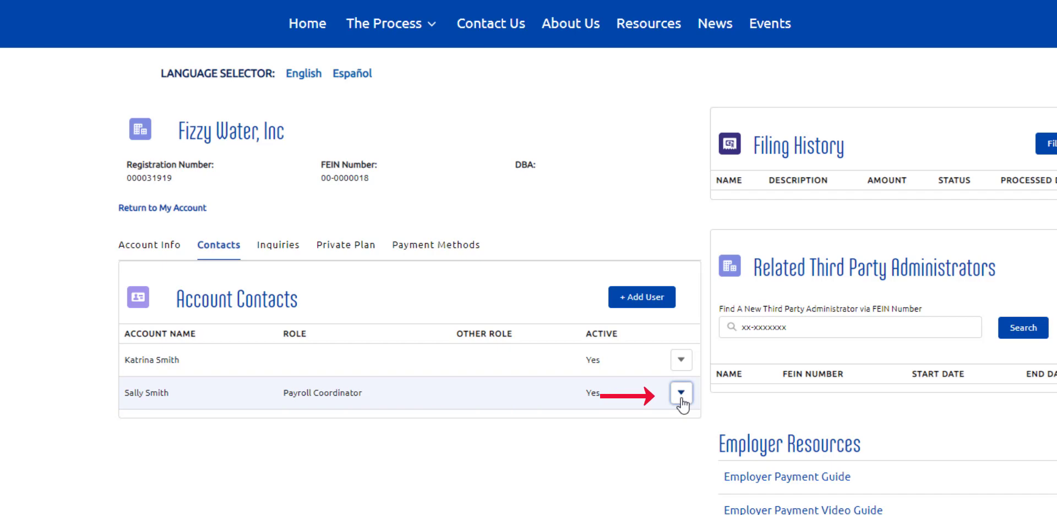
click(681, 399)
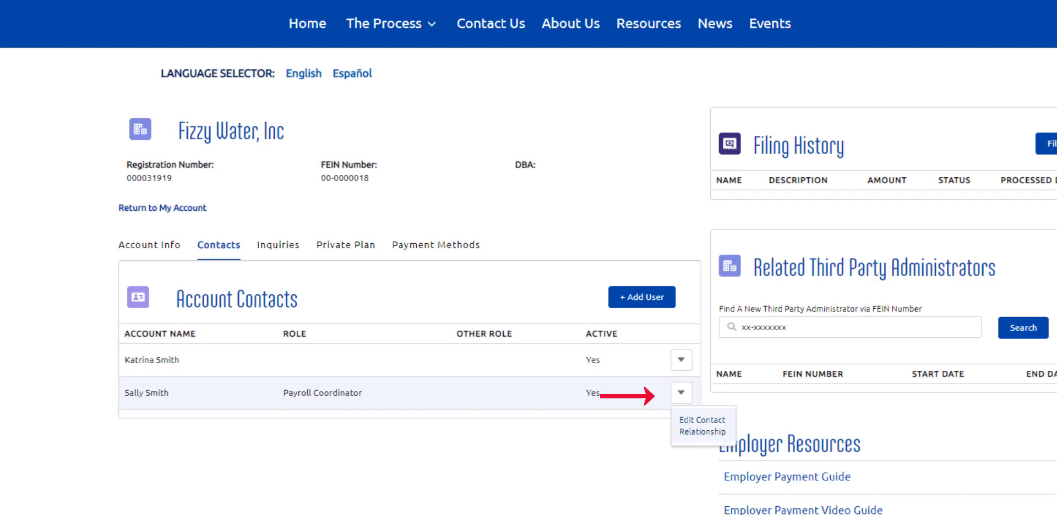
- End the Payroll Coordinator's relationship on Apr 14, 2021 and confirm it shows inactive
click(698, 433)
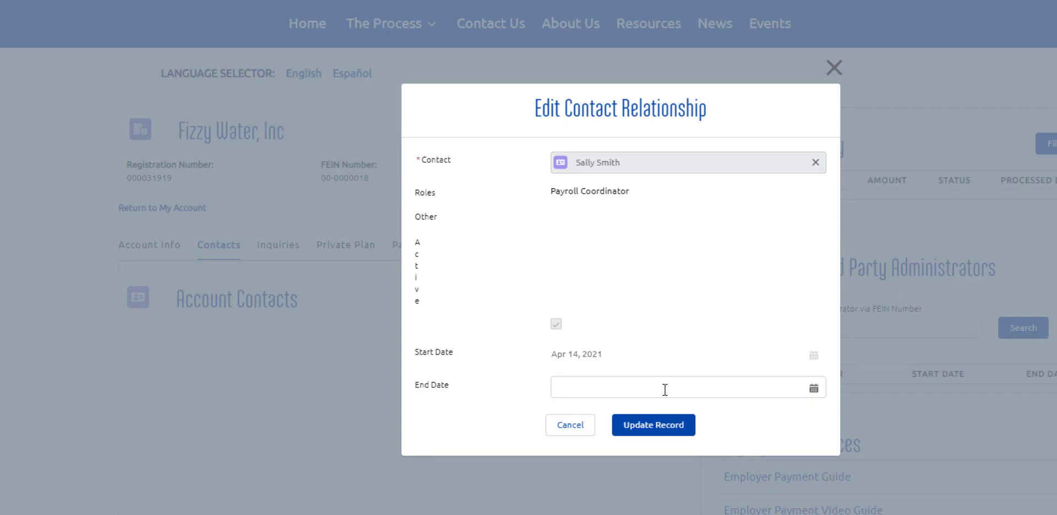
click(723, 389)
click(730, 263)
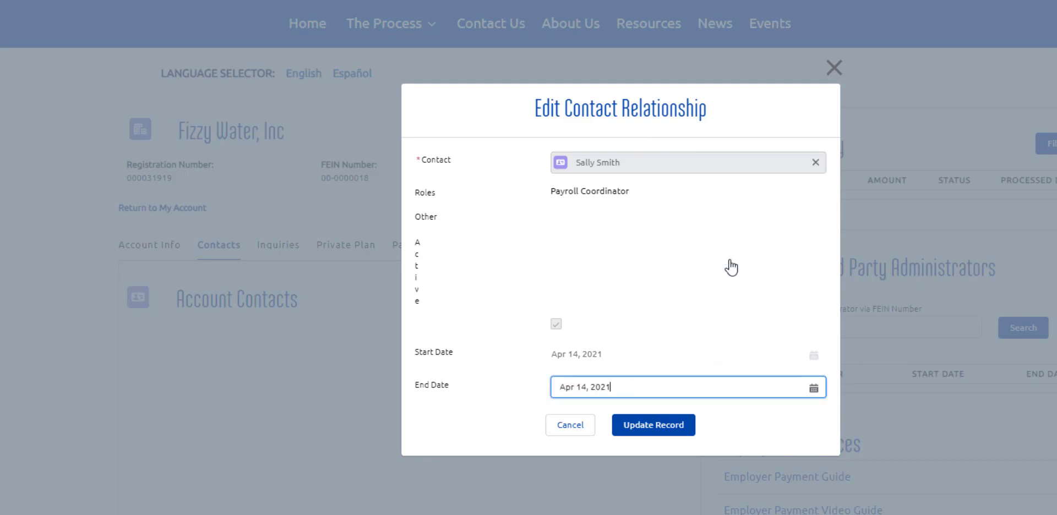
click(653, 425)
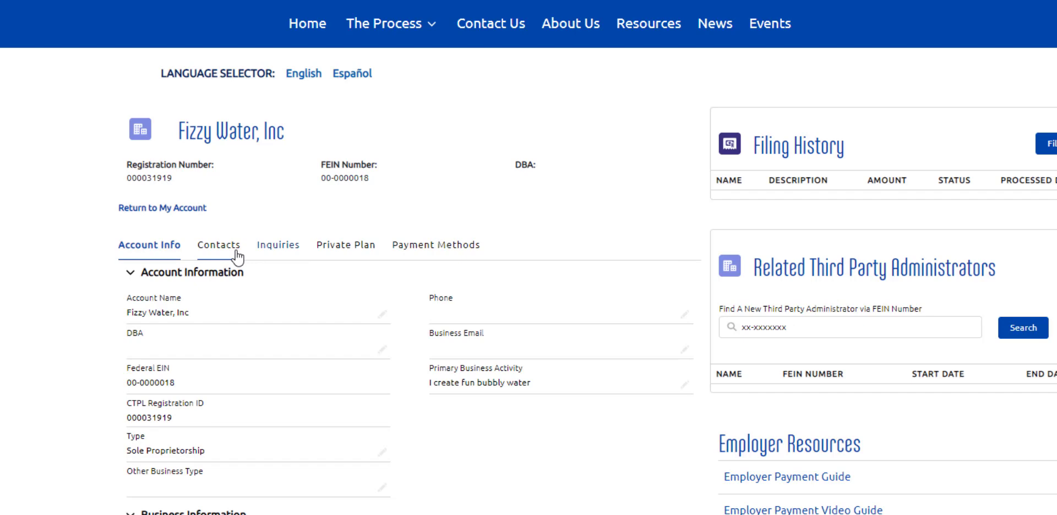
click(216, 245)
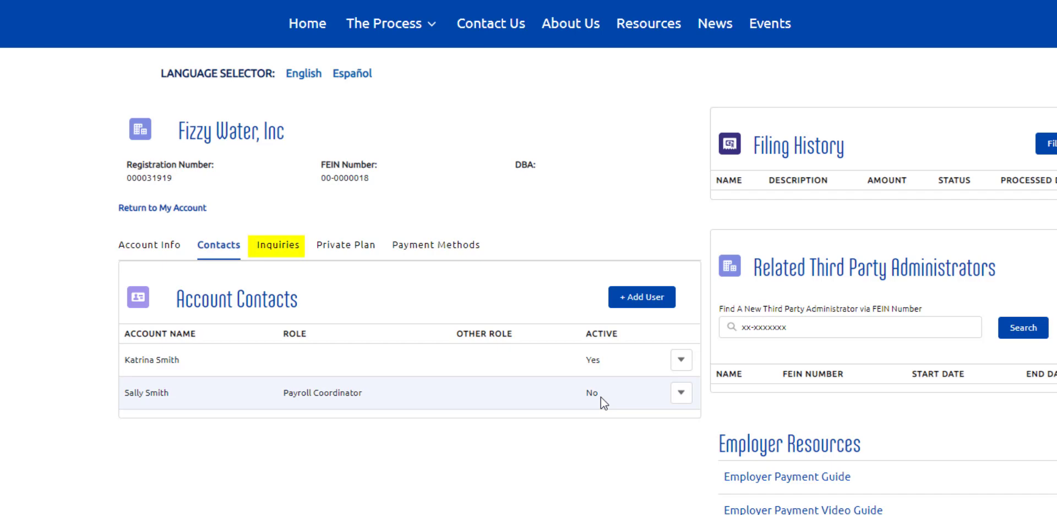
- View Fizzy Water, Inc's empty Inquiries list and start a new inquiry
click(276, 246)
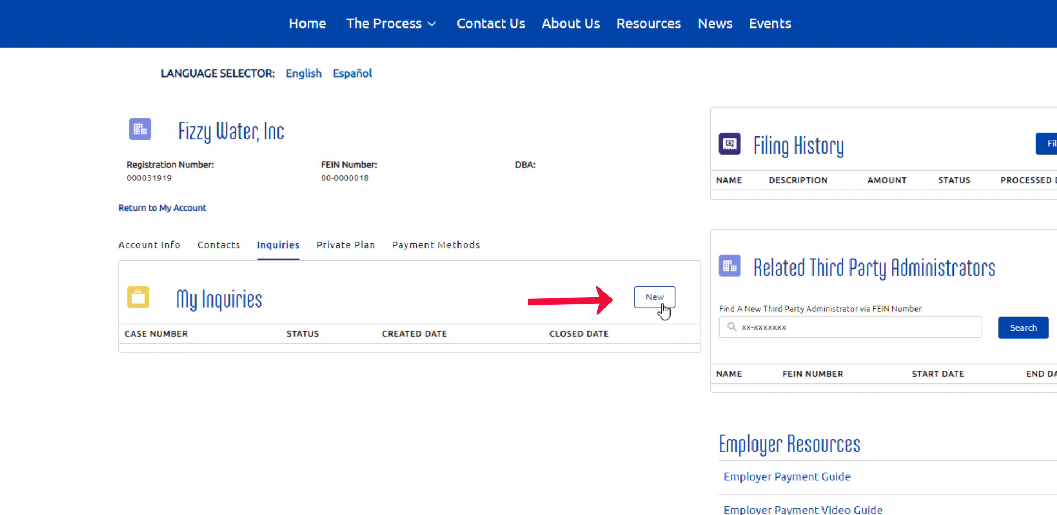
click(664, 309)
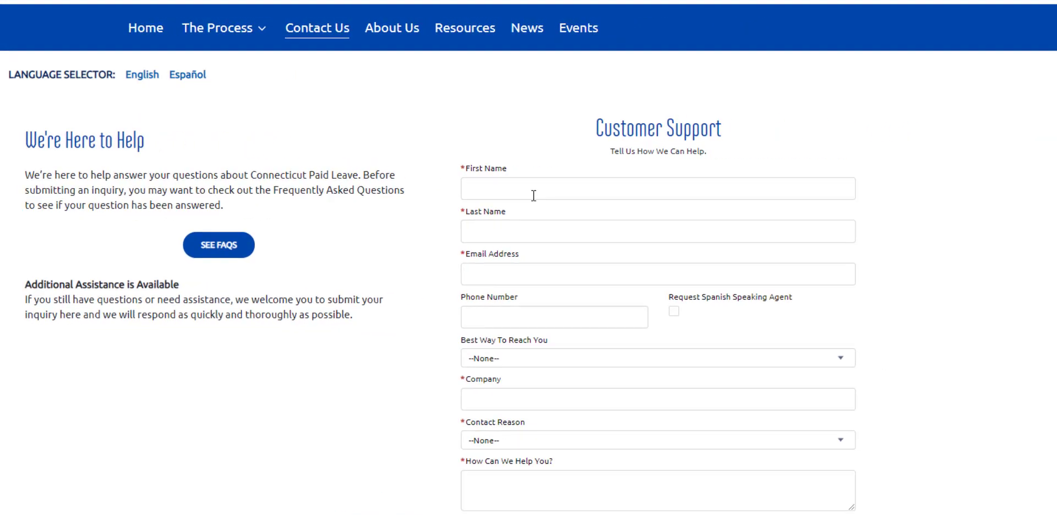
- Enter the requester's first name, last name and e-mail, choosing Email as best way to reach
click(533, 192)
key(Tab)
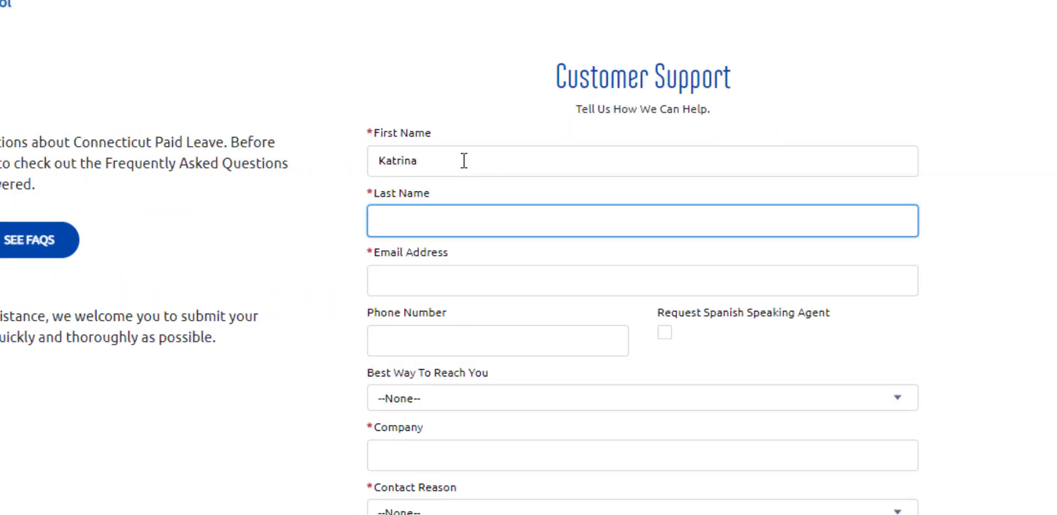
key(Tab)
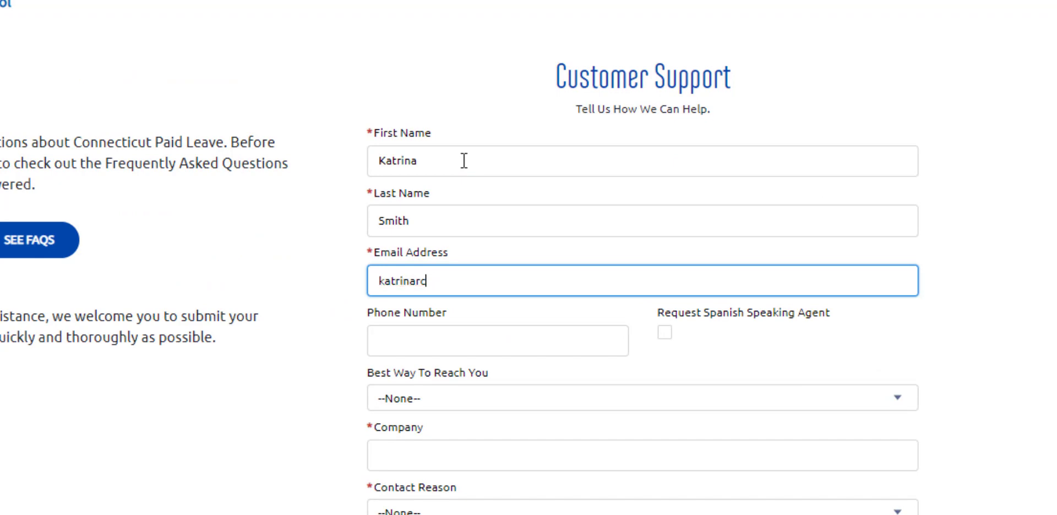
click(439, 398)
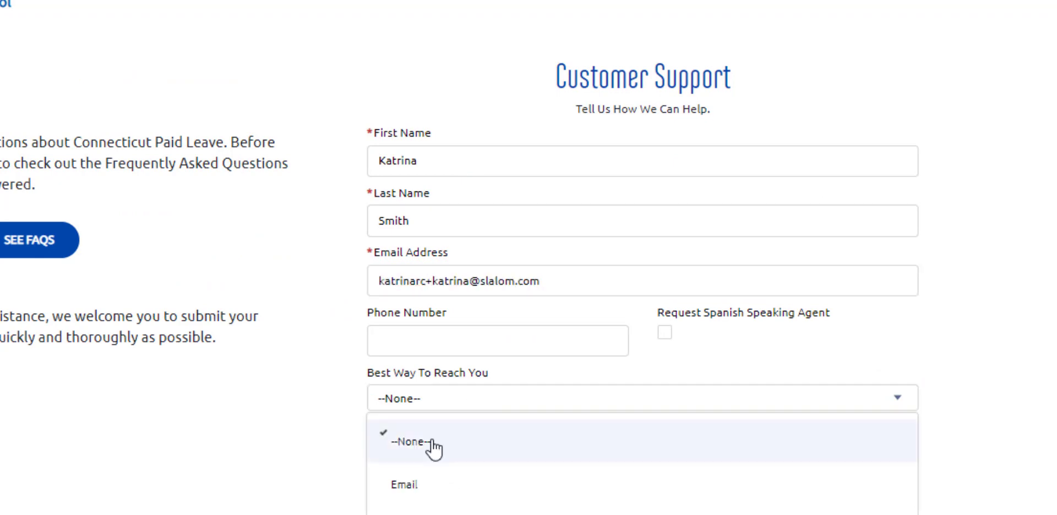
click(404, 485)
- Enter company Fizzy Water, Inc, reason Contact the Authority, a placeholder question, and submit
click(469, 409)
text(Fizzy Water, Inc)
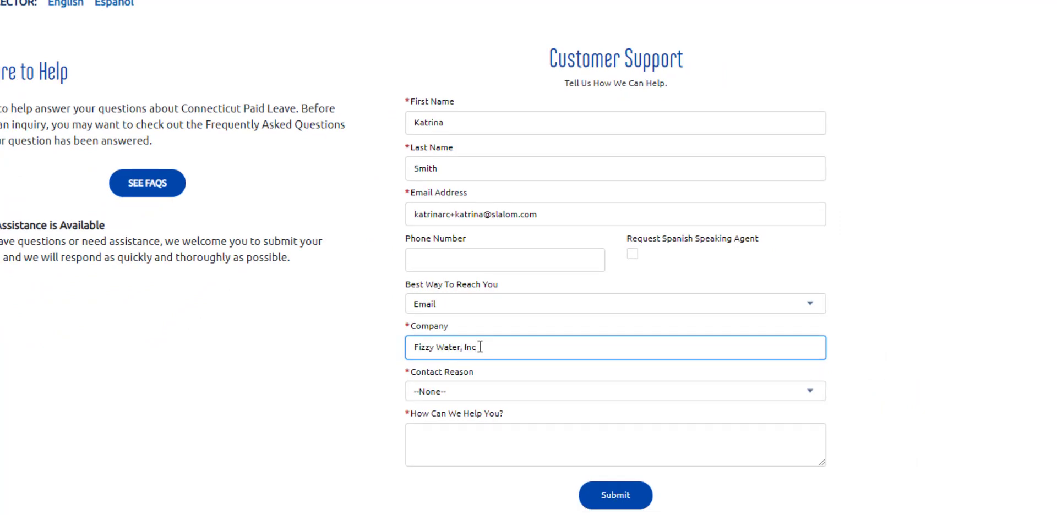
click(473, 391)
click(464, 274)
click(460, 440)
text(you would enter the question/commen)
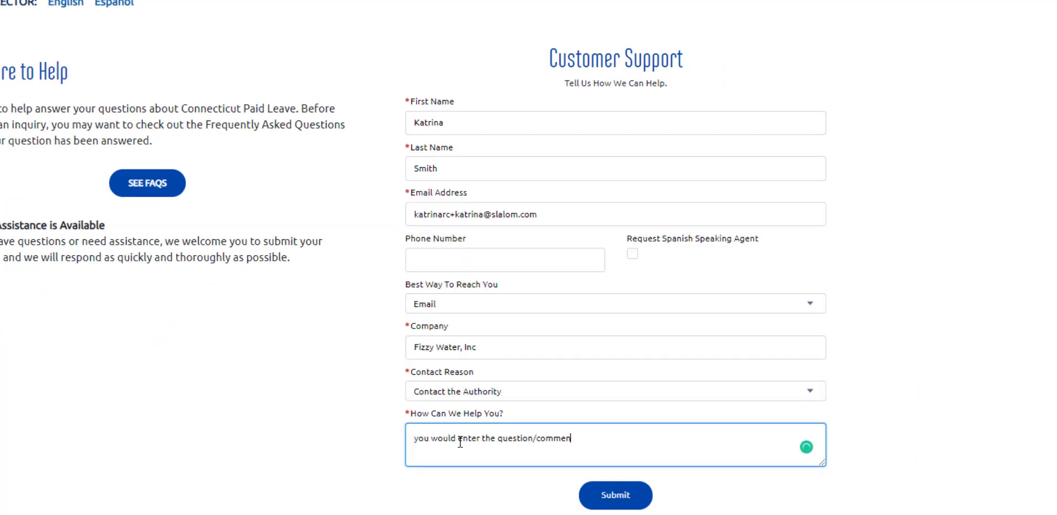
text(t here.)
click(615, 495)
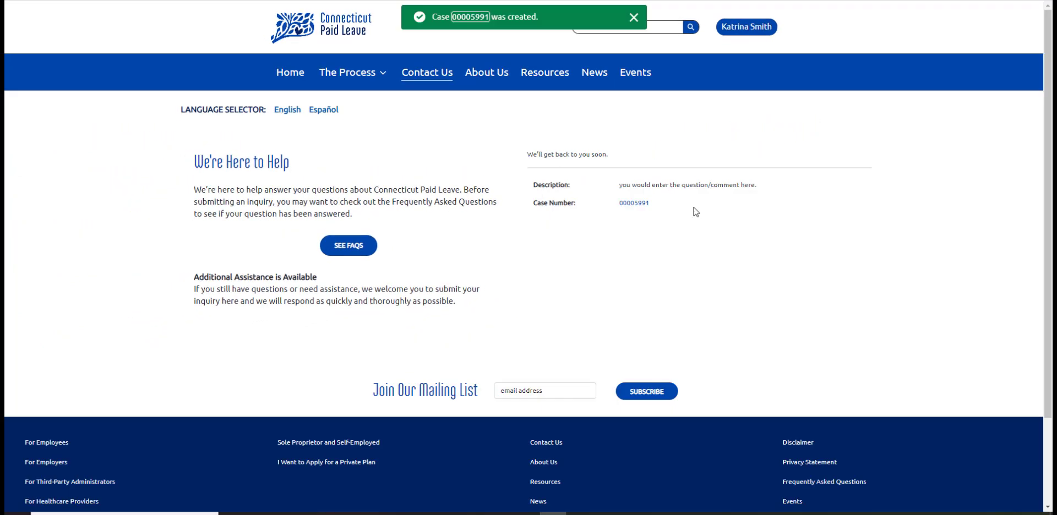
click(746, 26)
- Return to Fizzy Water, Inc, check the New inquiry case, then view its Private Plan section
click(736, 52)
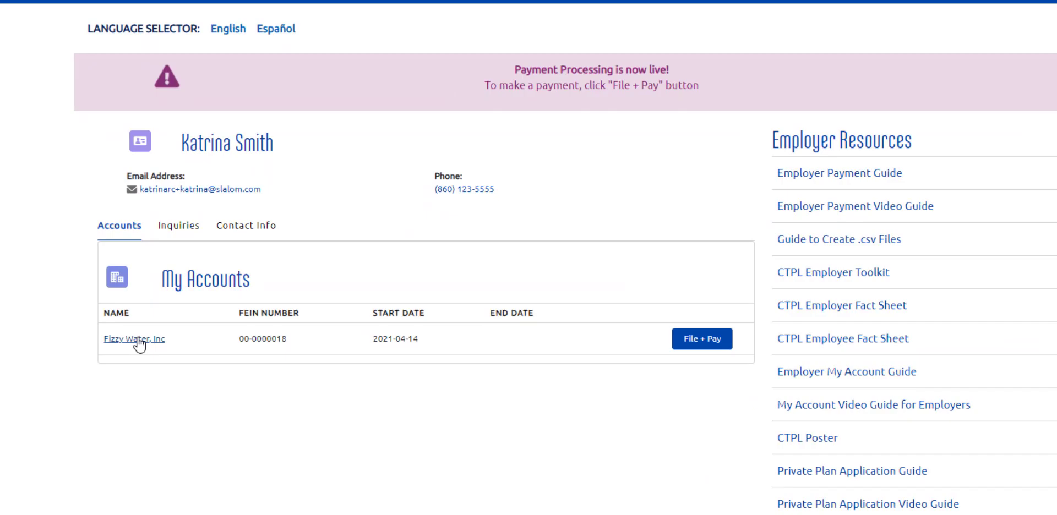
click(139, 339)
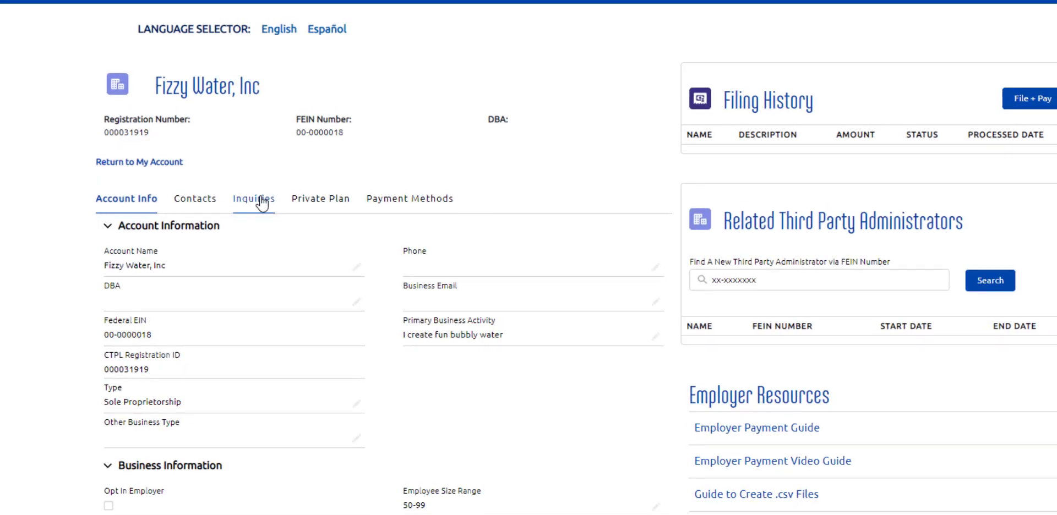
click(255, 198)
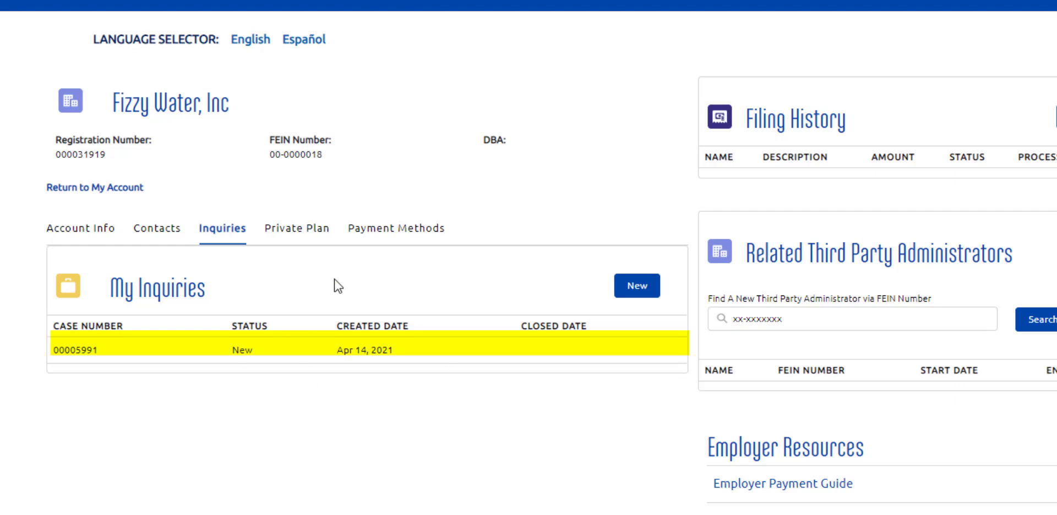
click(285, 234)
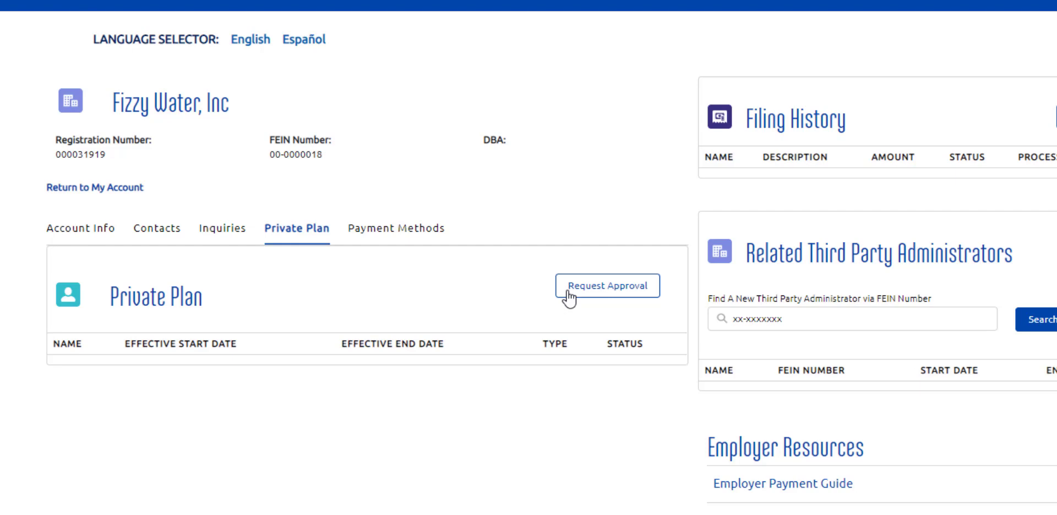
click(568, 297)
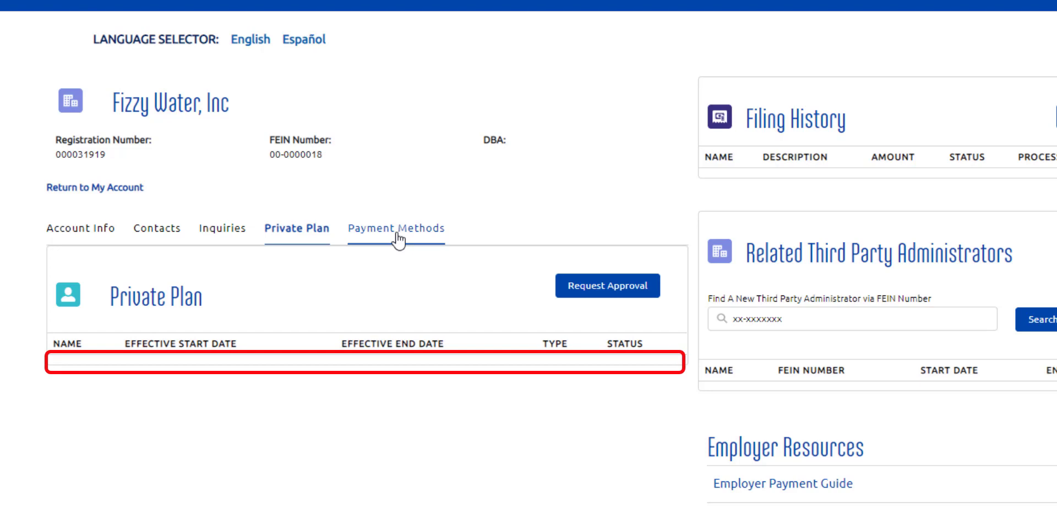
- Show Fizzy Water, Inc's payment methods, listing the default card
click(397, 235)
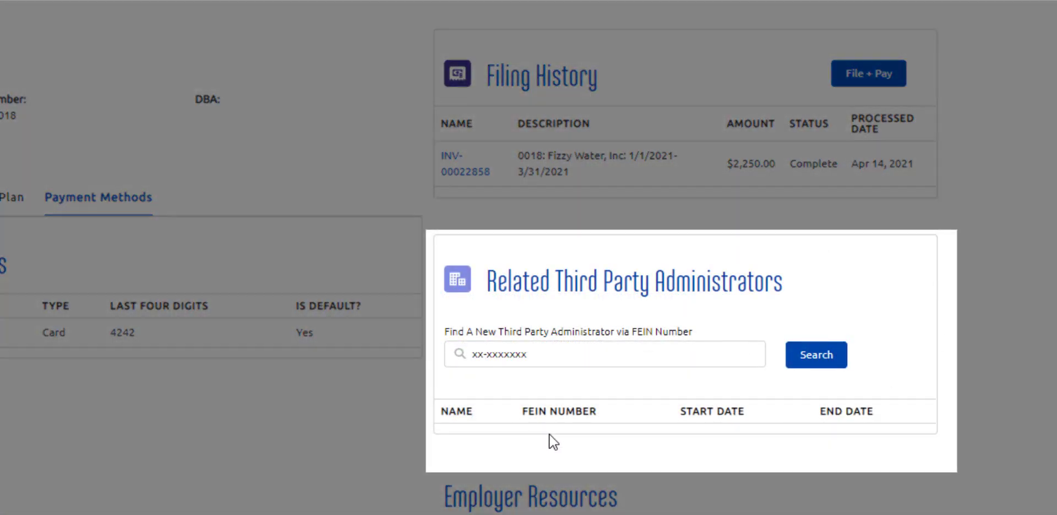
- Look up Payroll Services, Inc by its FEIN, link it as third party administrator, and refresh
click(506, 351)
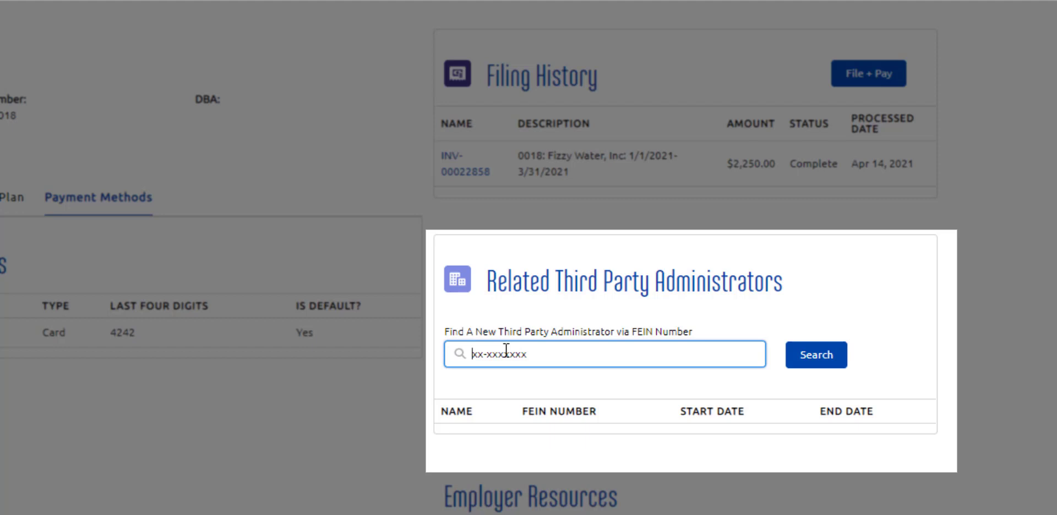
text(00-0000097)
click(833, 368)
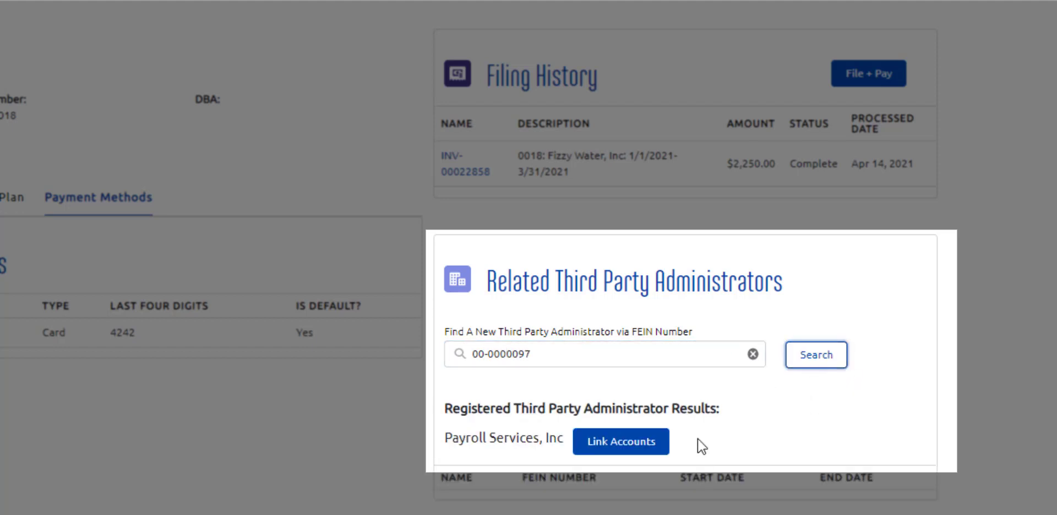
click(597, 448)
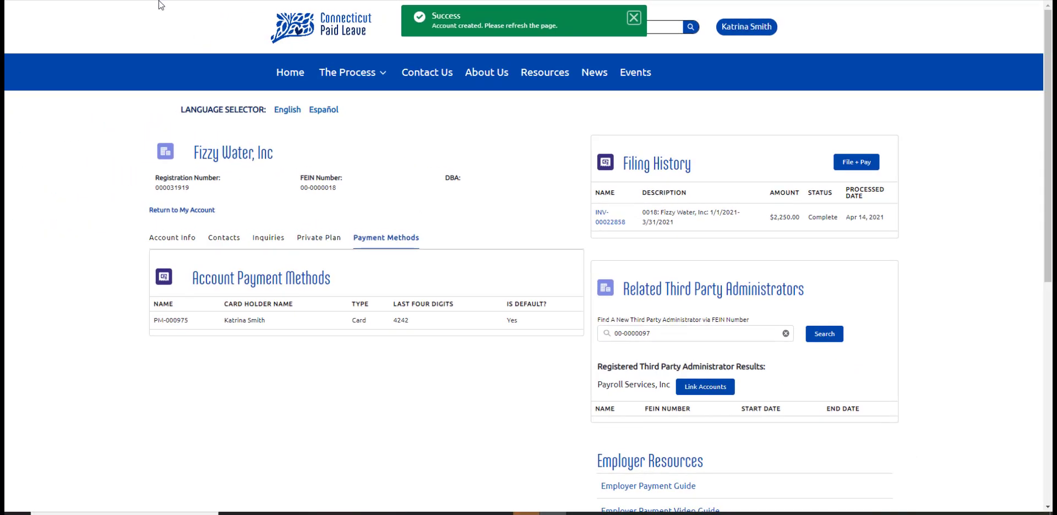
key(F5)
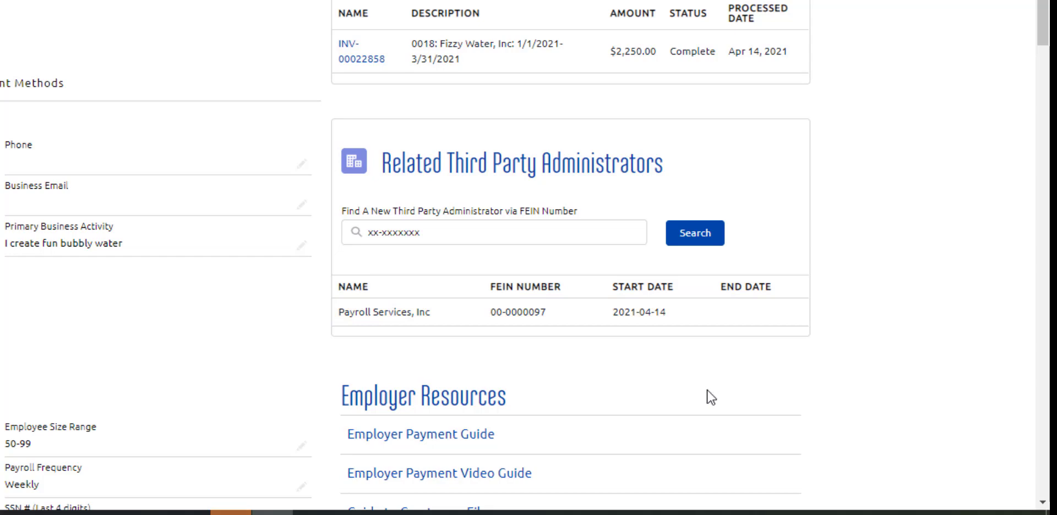
- Sign out of the Fizzy Water, Inc account via the top-right user menu
scroll(708, 397, down, 7)
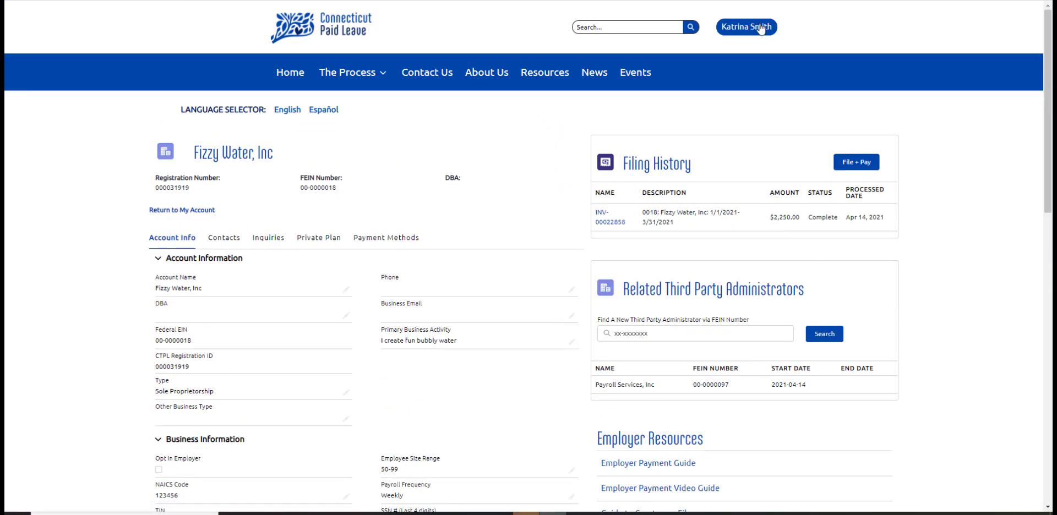
click(759, 31)
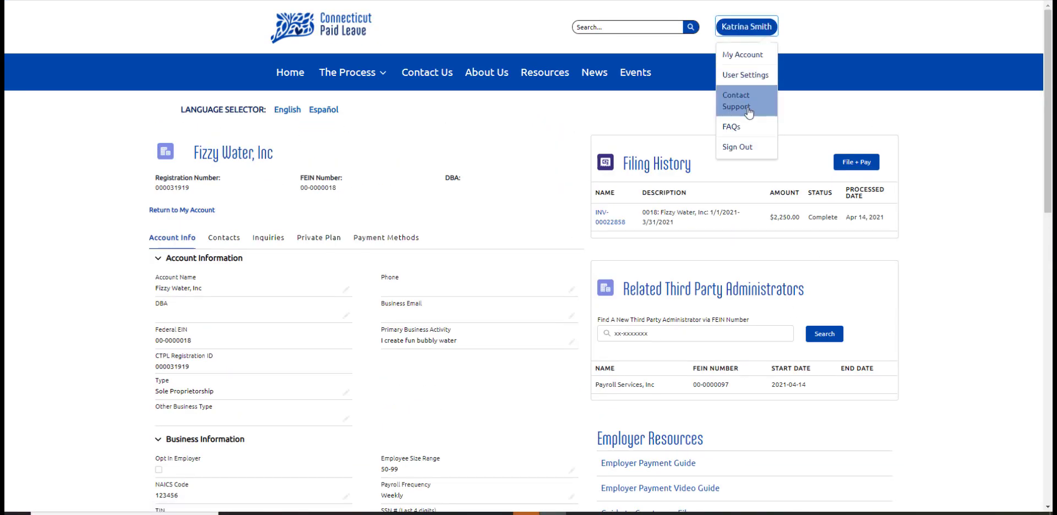
click(760, 153)
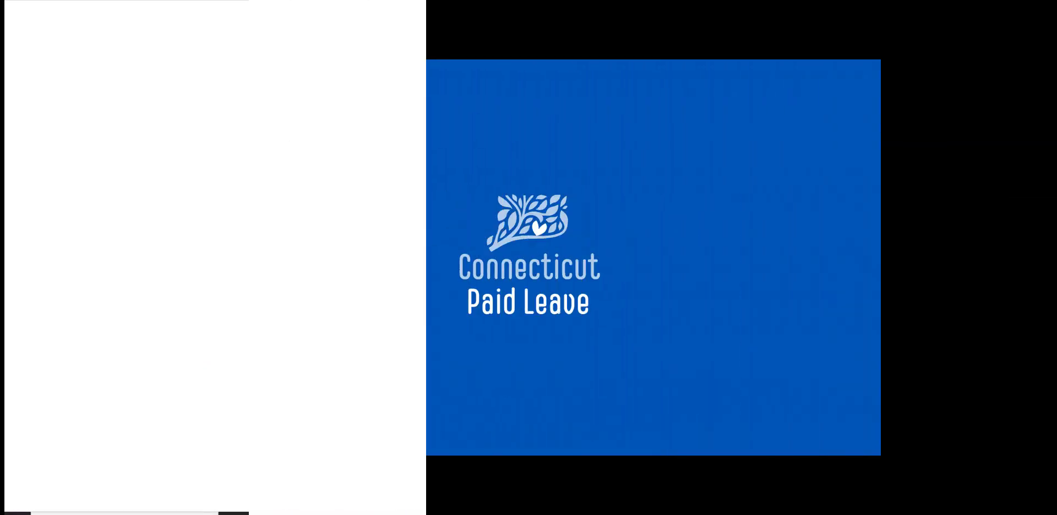